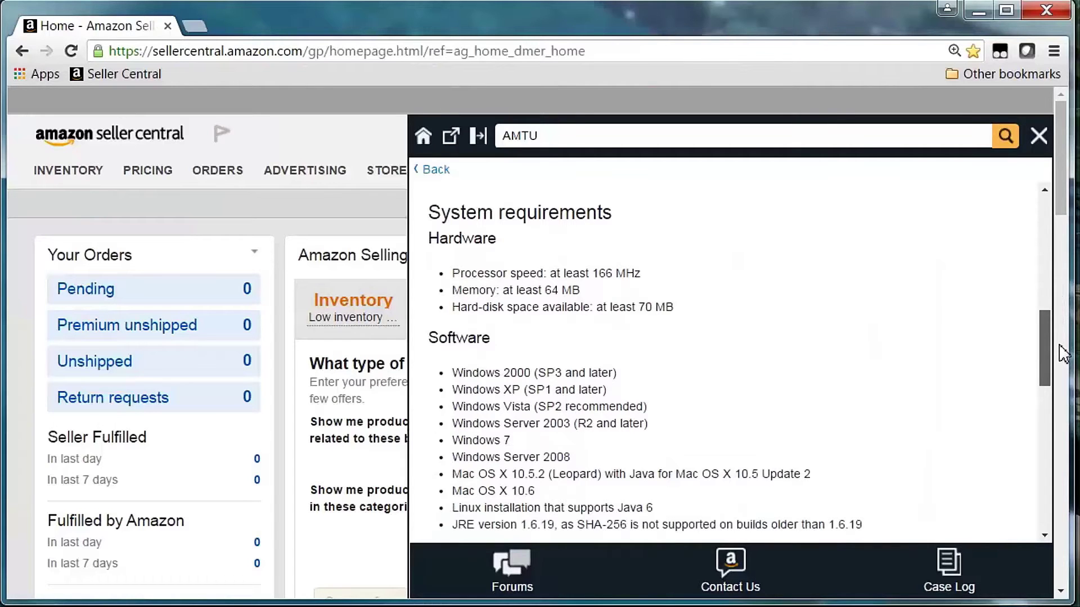
Scroll down the AMTU help panel before moving on to developer.amazonservices.com.
scroll(1063, 353, down, 3)
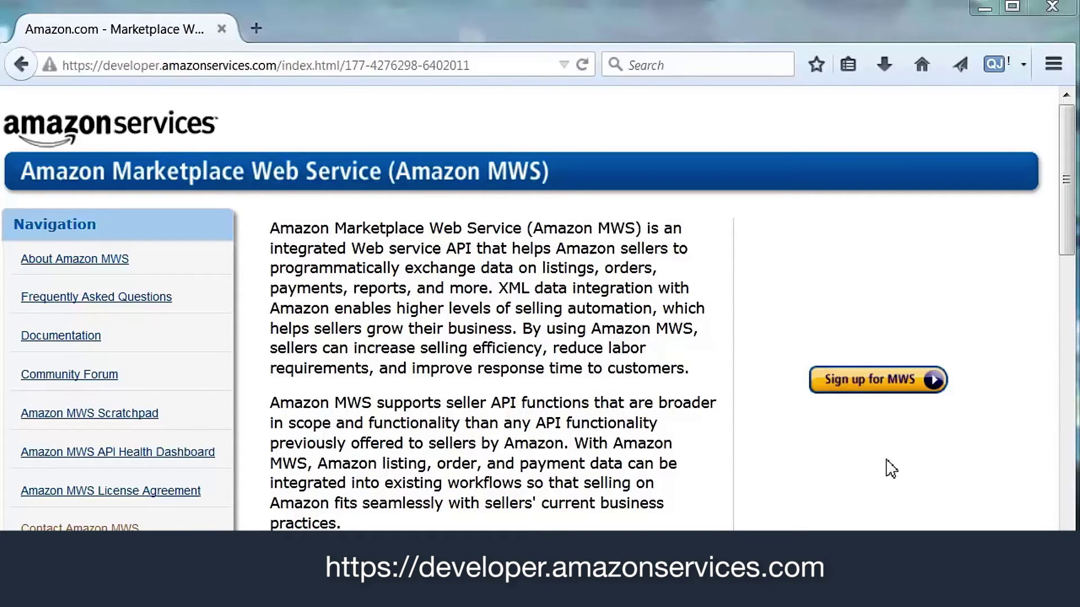
Sign up for MWS with 'access my own seller account', accept the license agreement, and submit.
click(875, 387)
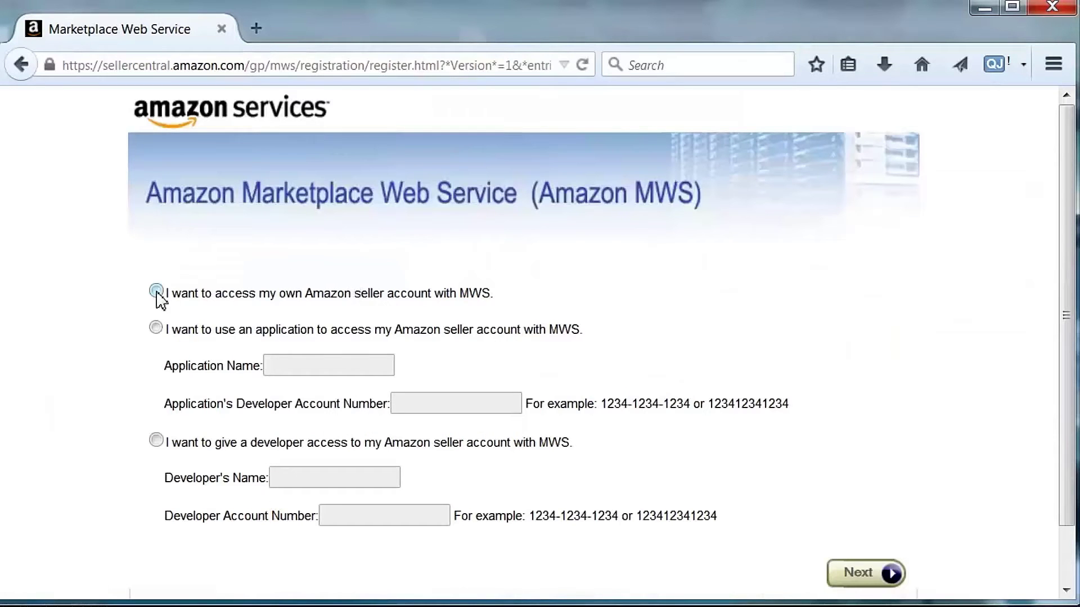
click(156, 293)
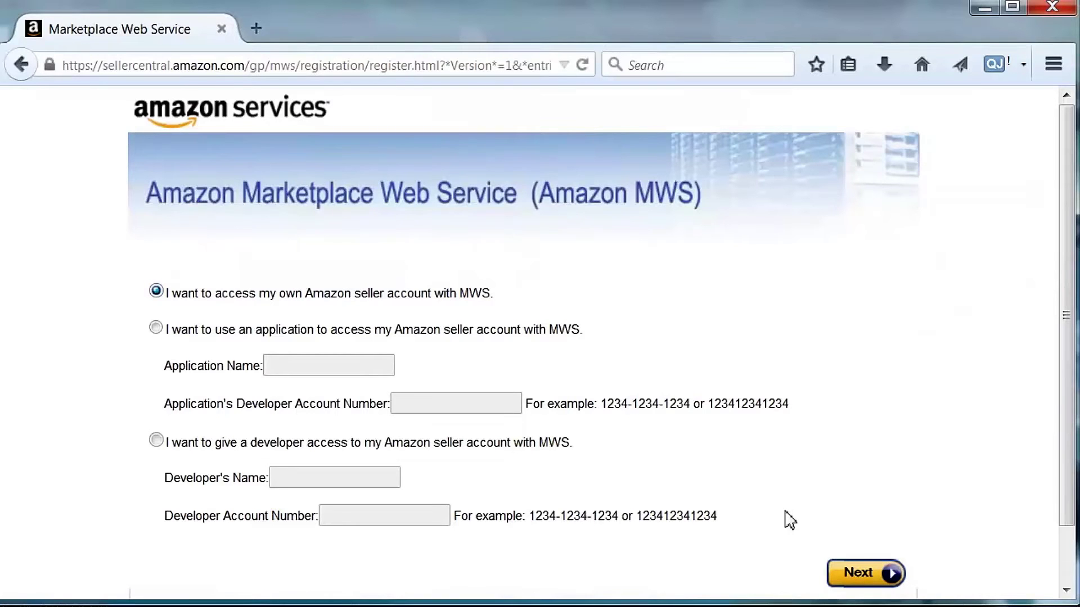
click(852, 576)
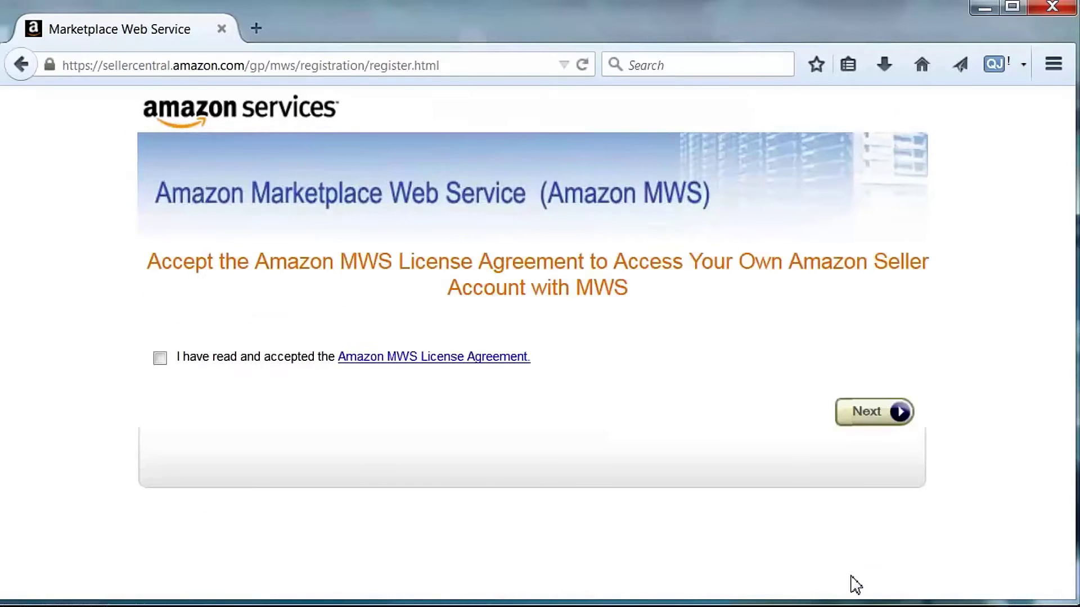
click(160, 359)
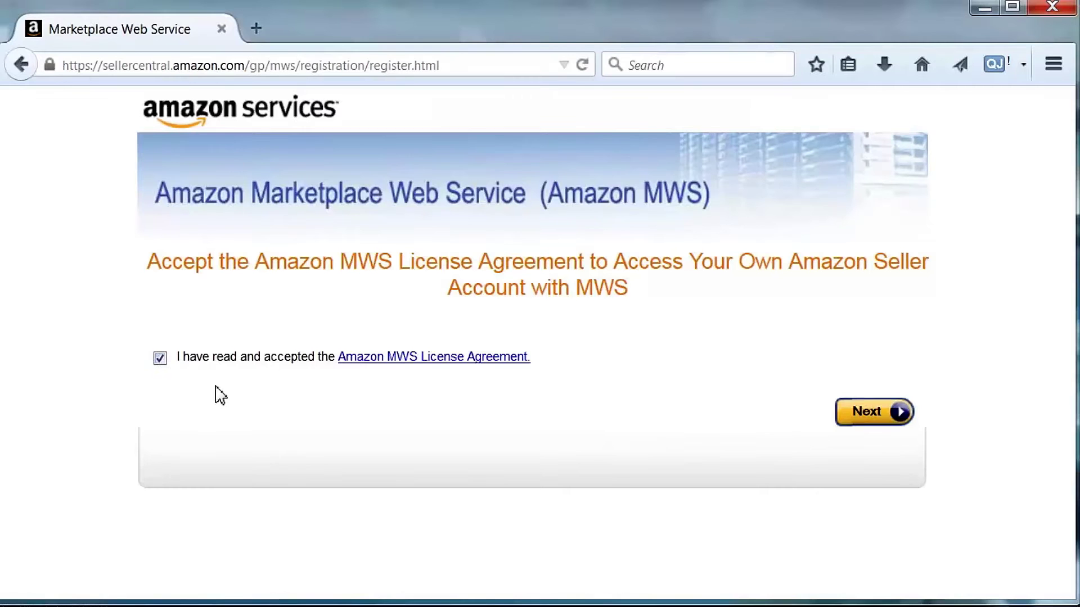
click(849, 422)
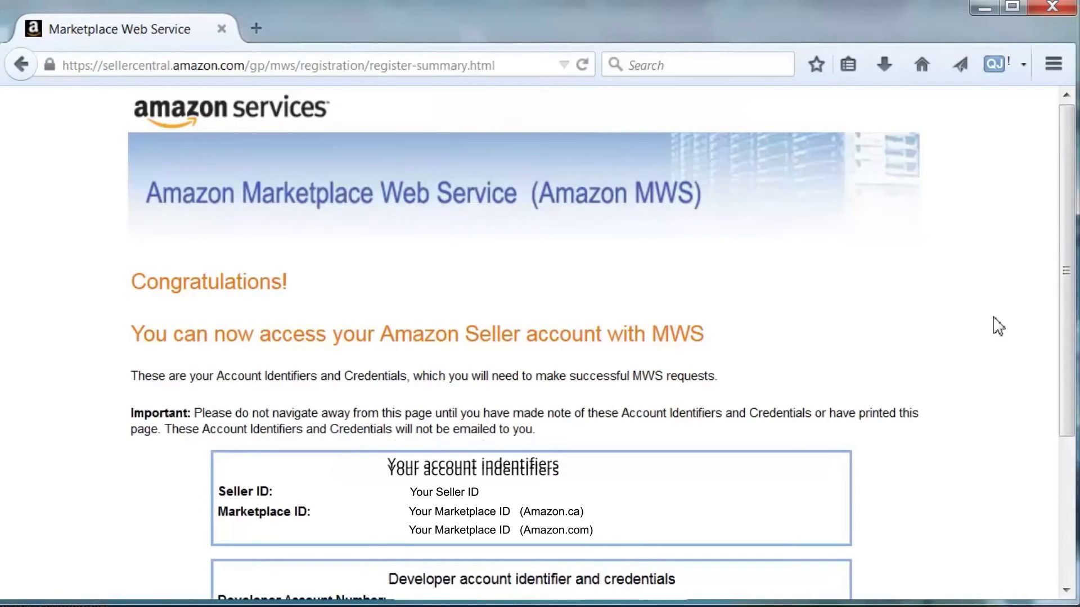
Scroll the Congratulations page to review the seller identifiers and developer credentials.
scroll(998, 326, down, 4)
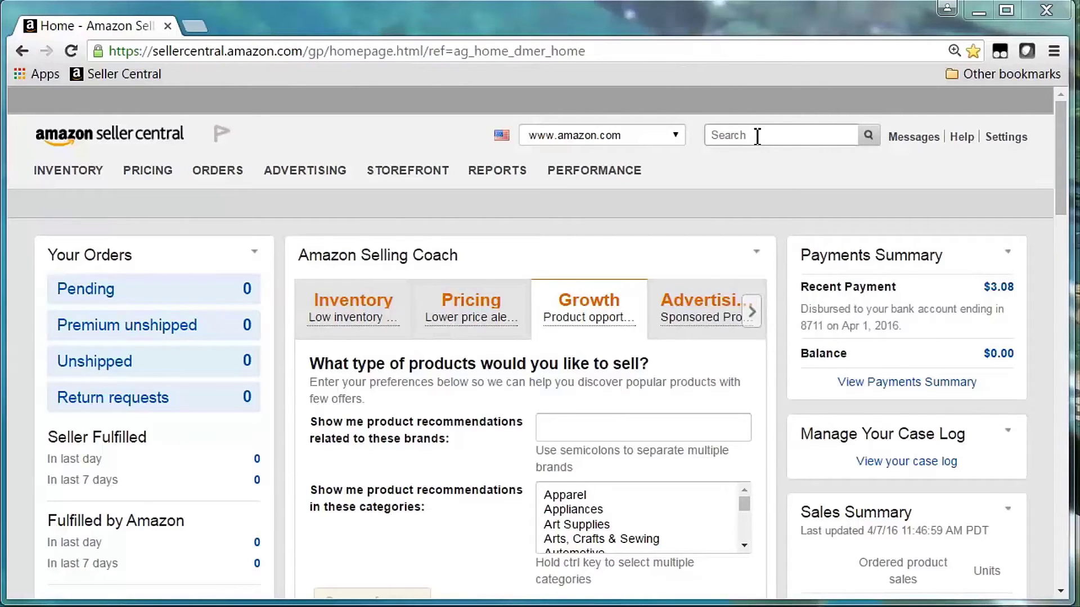
Reopen the Amazon Merchant Transport Utility help article from the recent AMTU search.
click(757, 136)
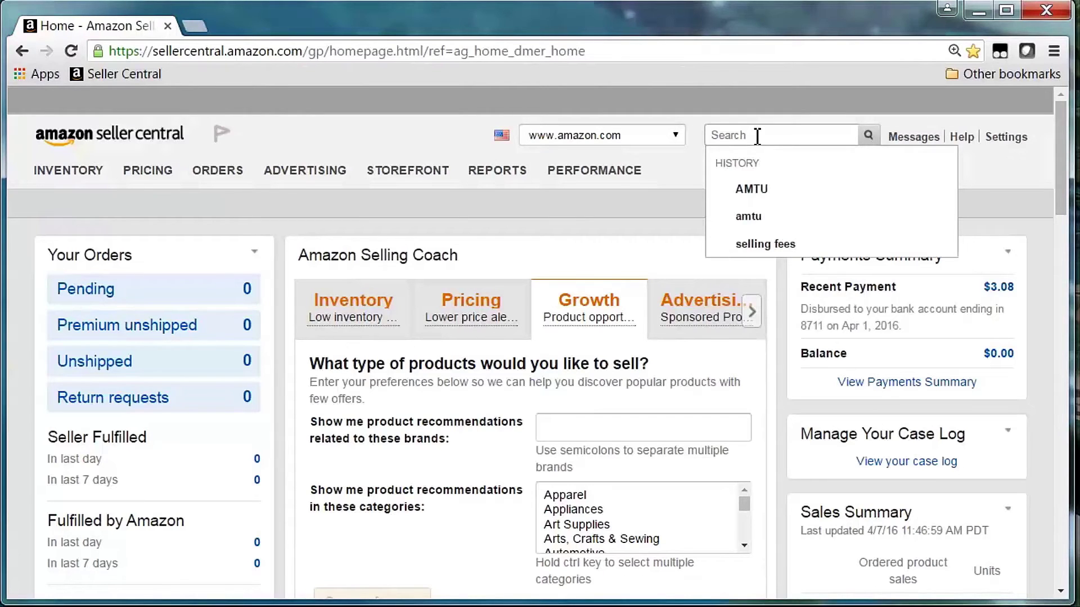
click(768, 190)
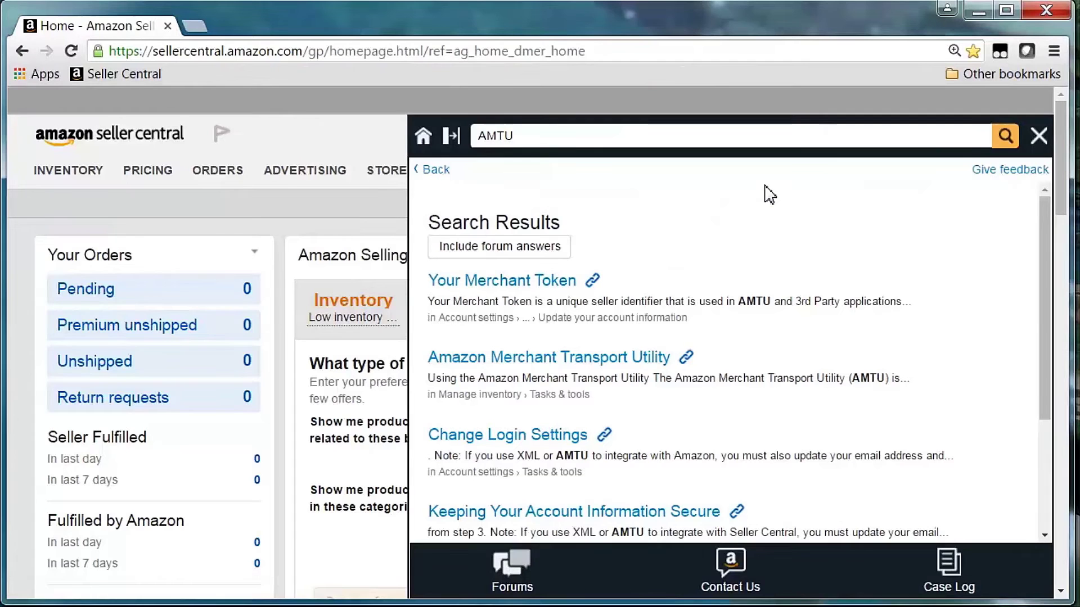
click(600, 360)
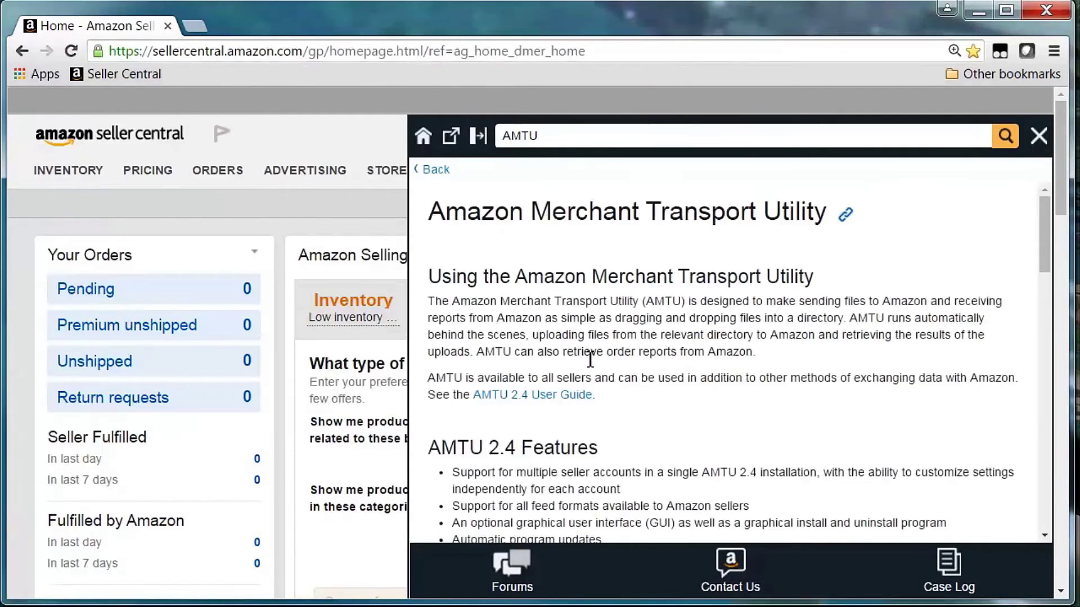
Download AMTU 2.4 for Windows and launch the downloaded installer.
drag(1044, 233, 1046, 422)
click(558, 365)
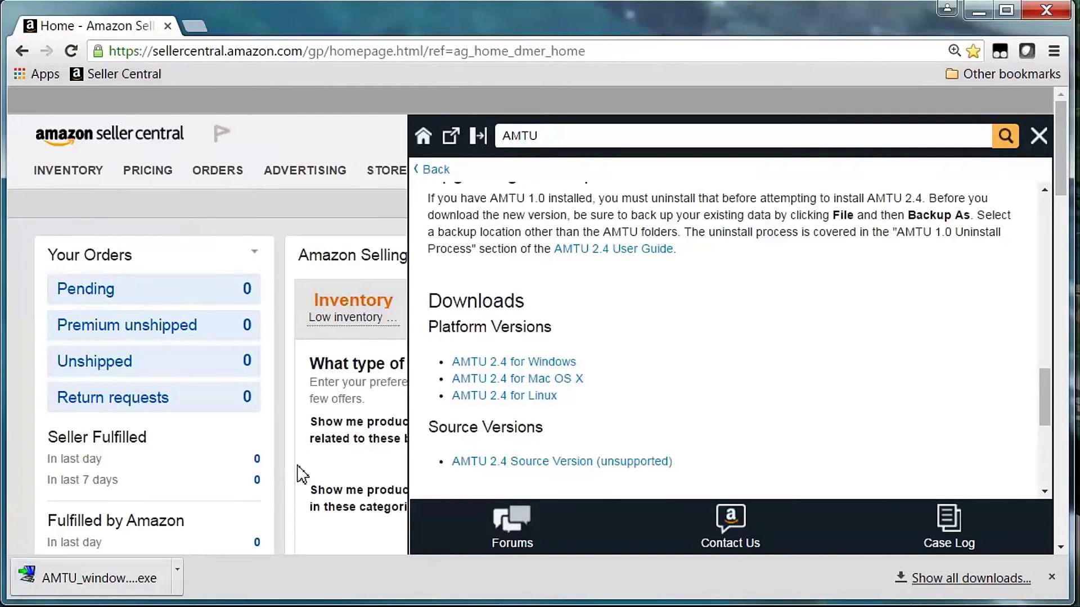
click(107, 576)
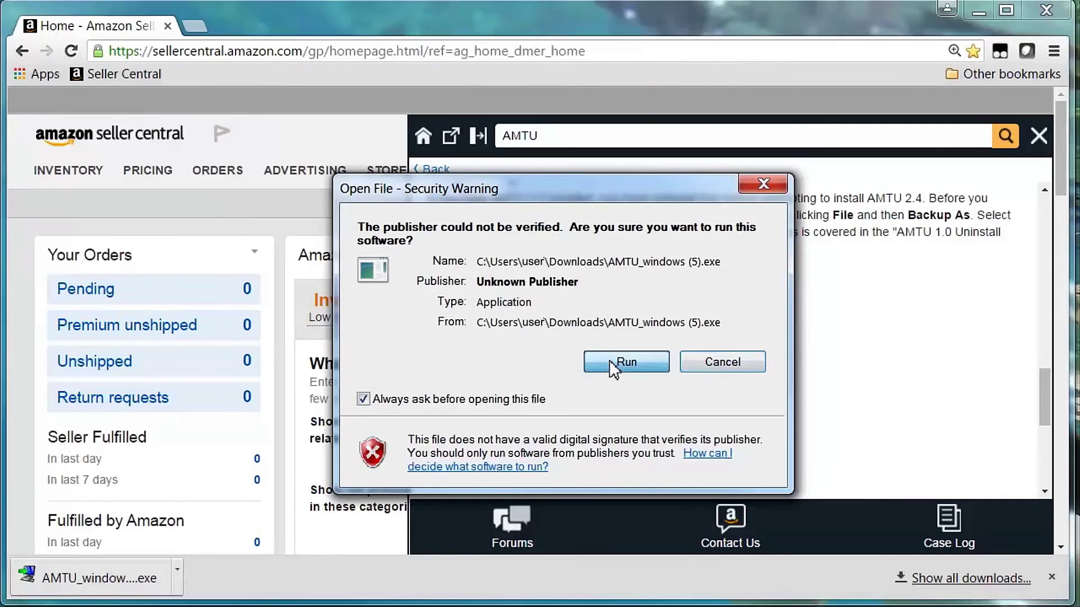
Install AMTU 2.4.4 into C:\Program Files (x86)\AMTU with default folders and its background service.
click(625, 361)
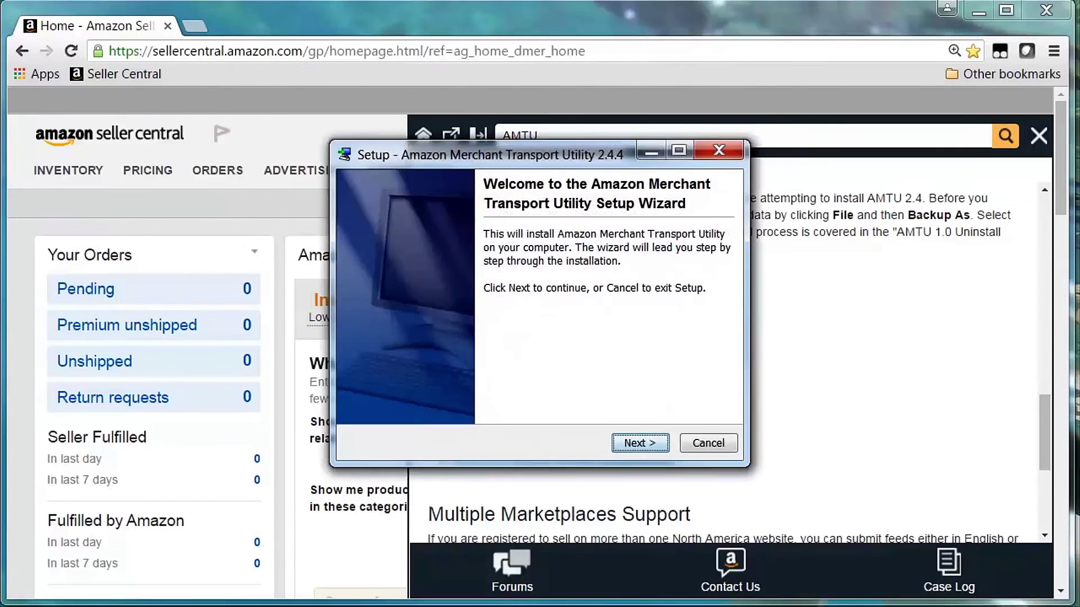
click(640, 444)
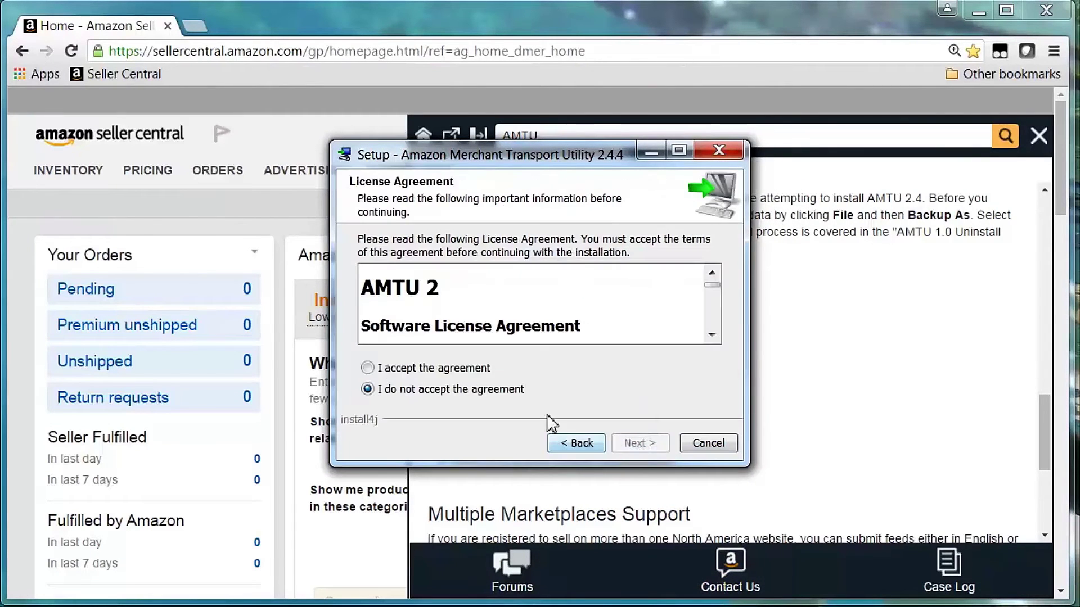
click(367, 368)
click(637, 443)
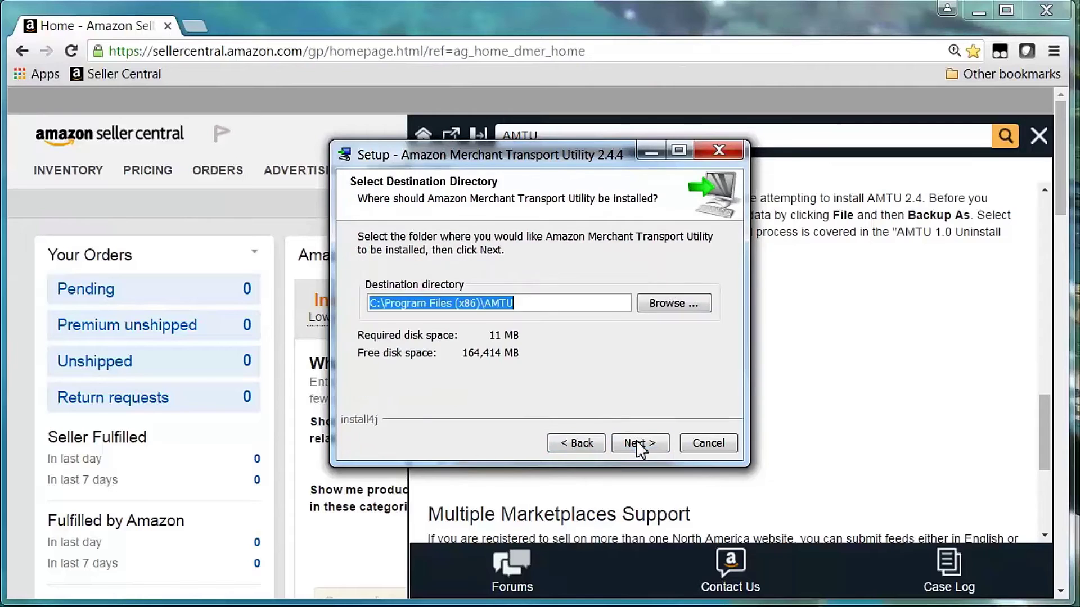
click(639, 444)
click(640, 444)
click(368, 242)
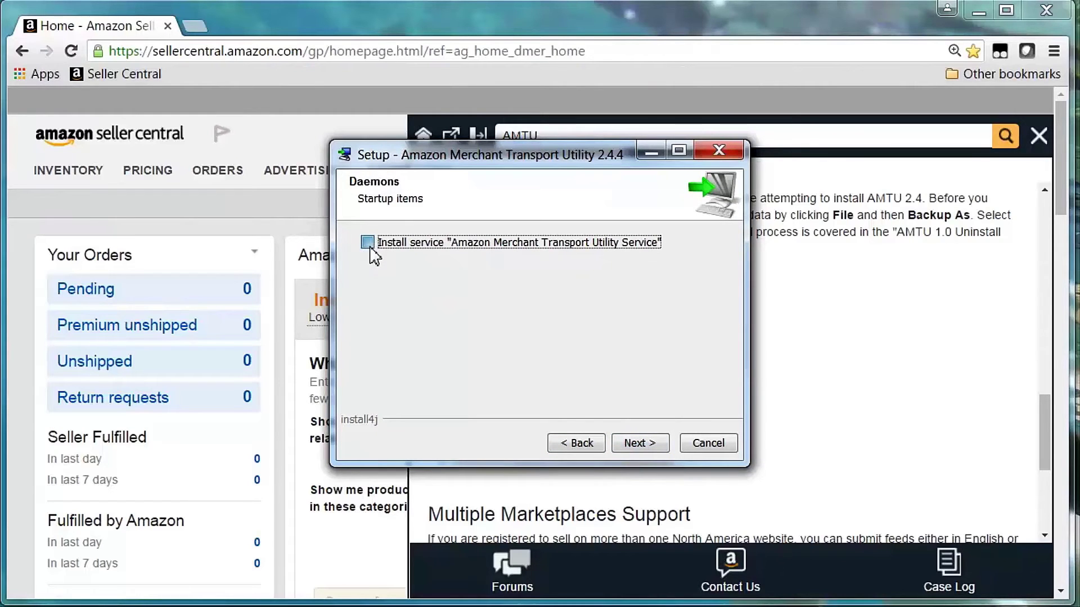
click(639, 443)
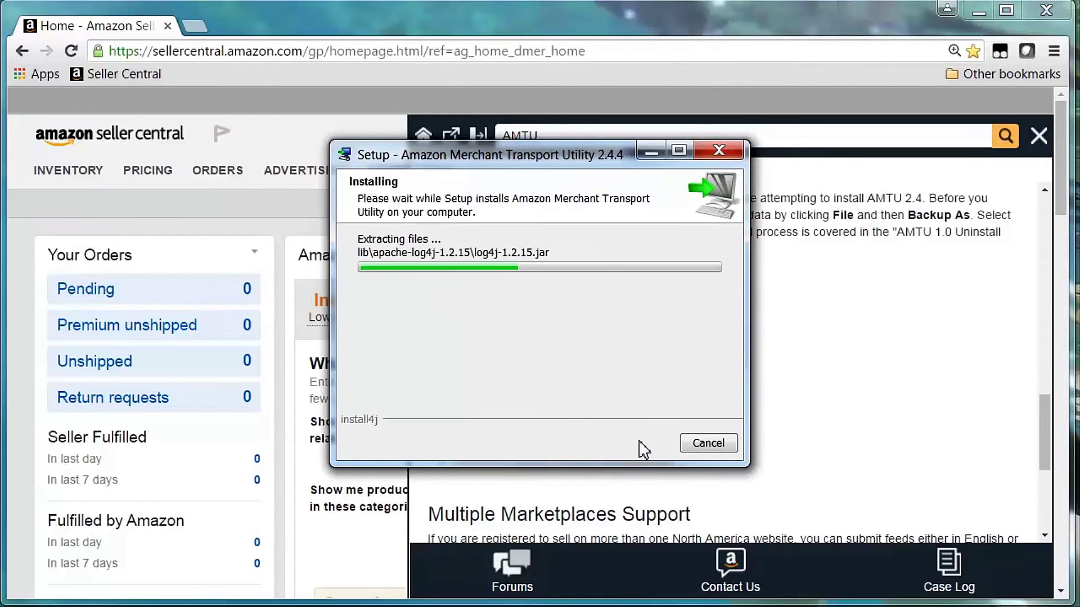
click(700, 444)
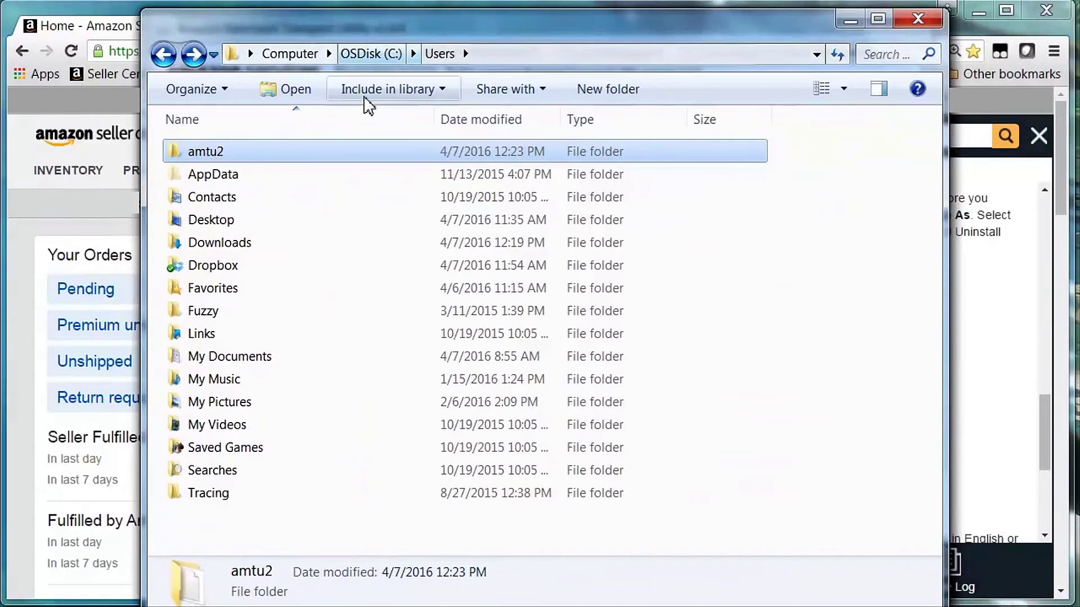
Browse amtu2 > DocumentTransport > logs, then go back and open the production folder.
double_click(176, 150)
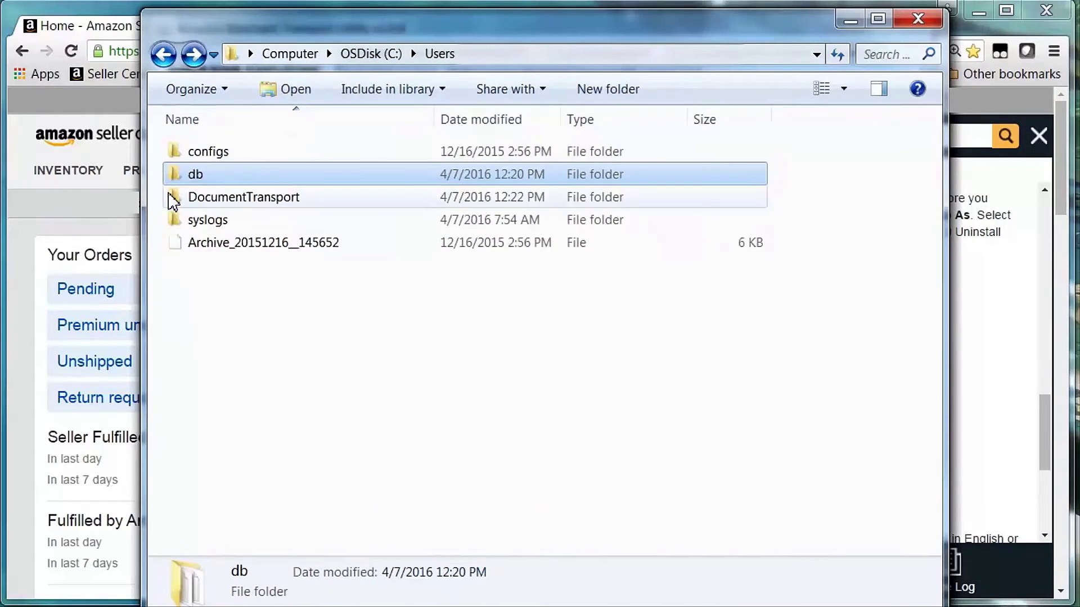
double_click(170, 197)
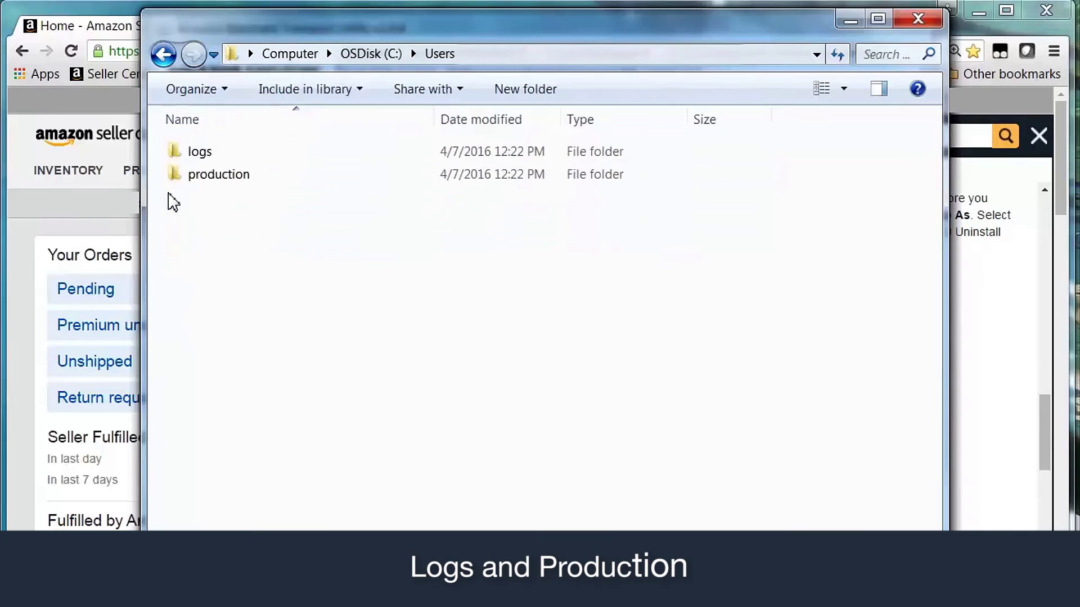
double_click(175, 158)
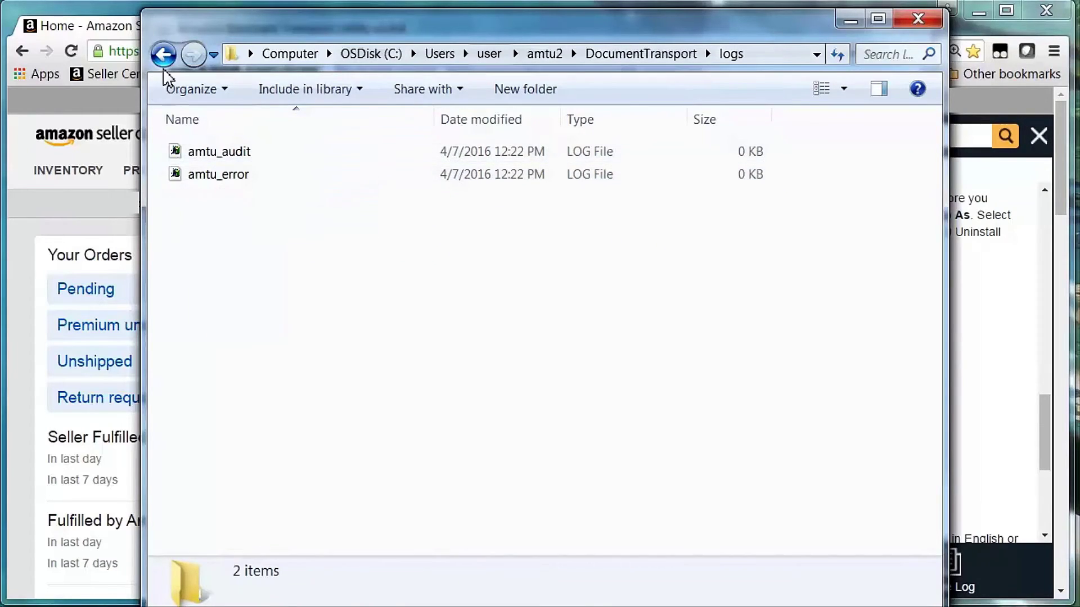
click(163, 56)
double_click(175, 179)
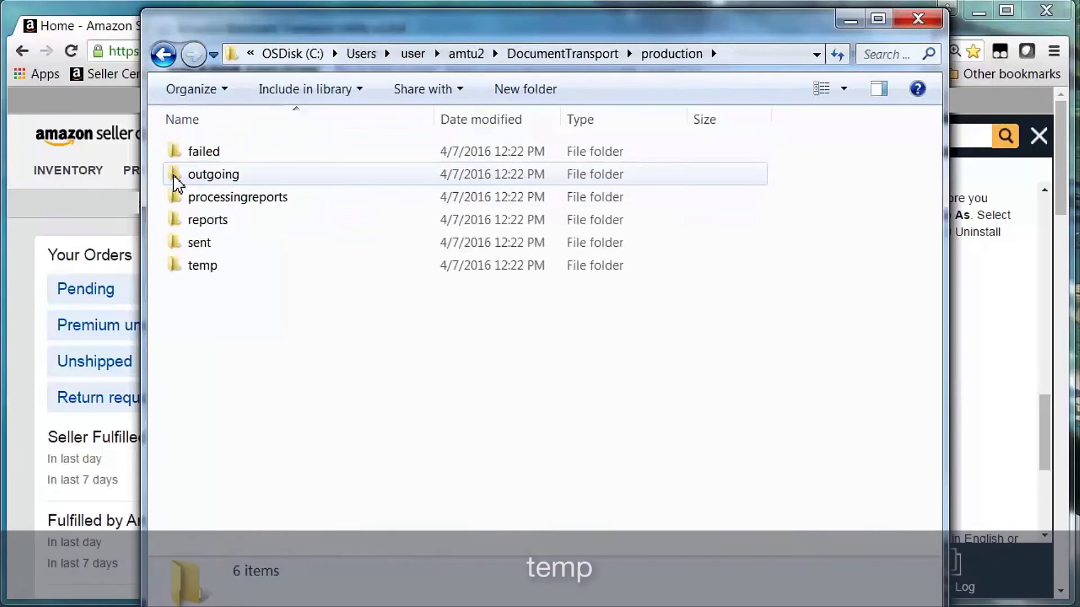
click(163, 55)
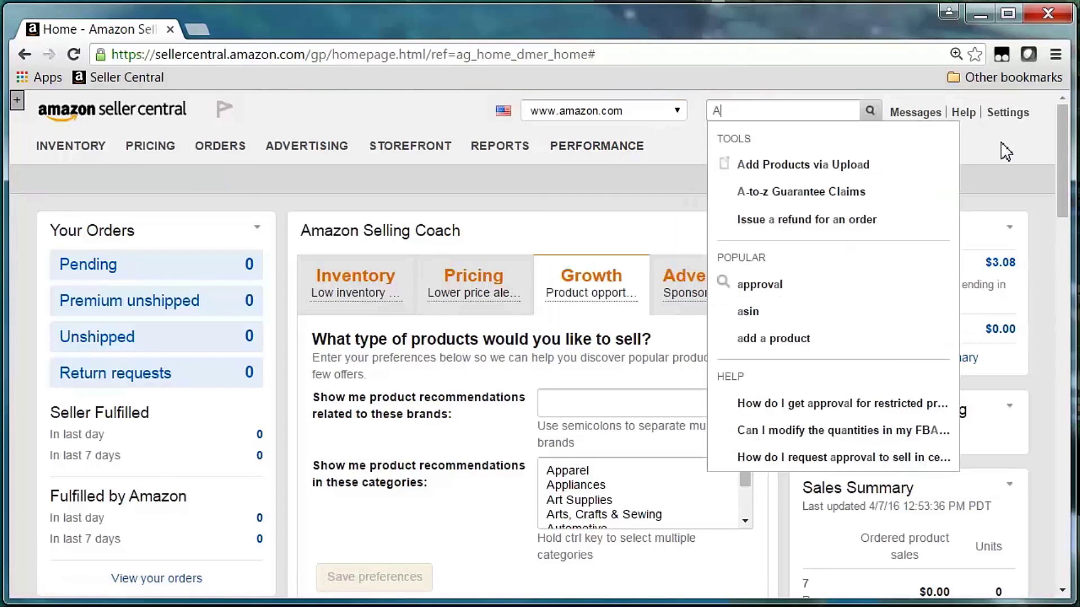
Enter 'Amazon Merchant Transport Utility' in the Seller Central search box.
text(mazon Merch)
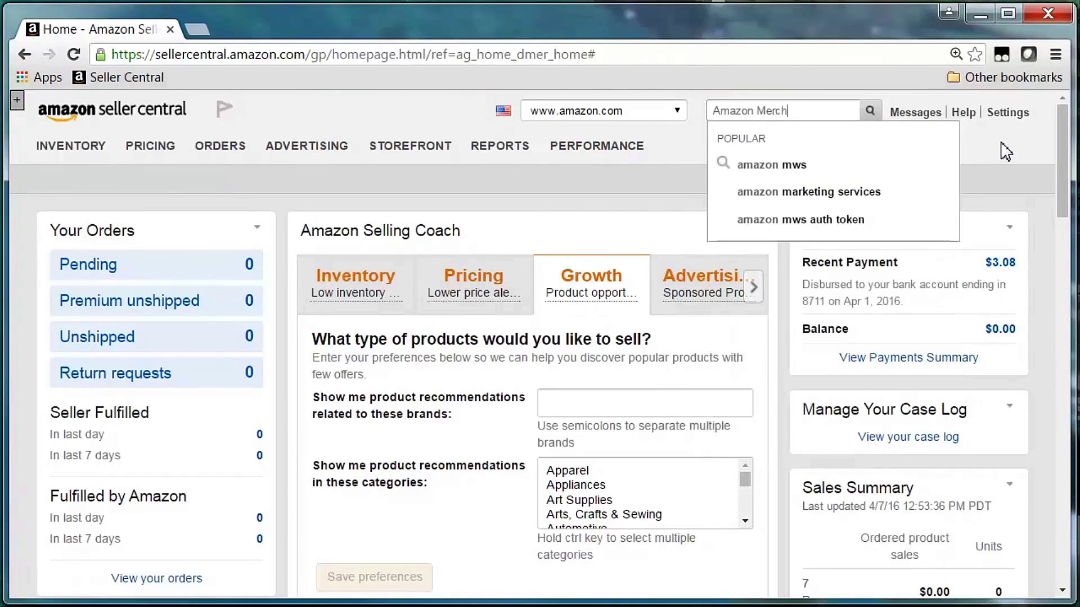
text(ant Transport Utility)
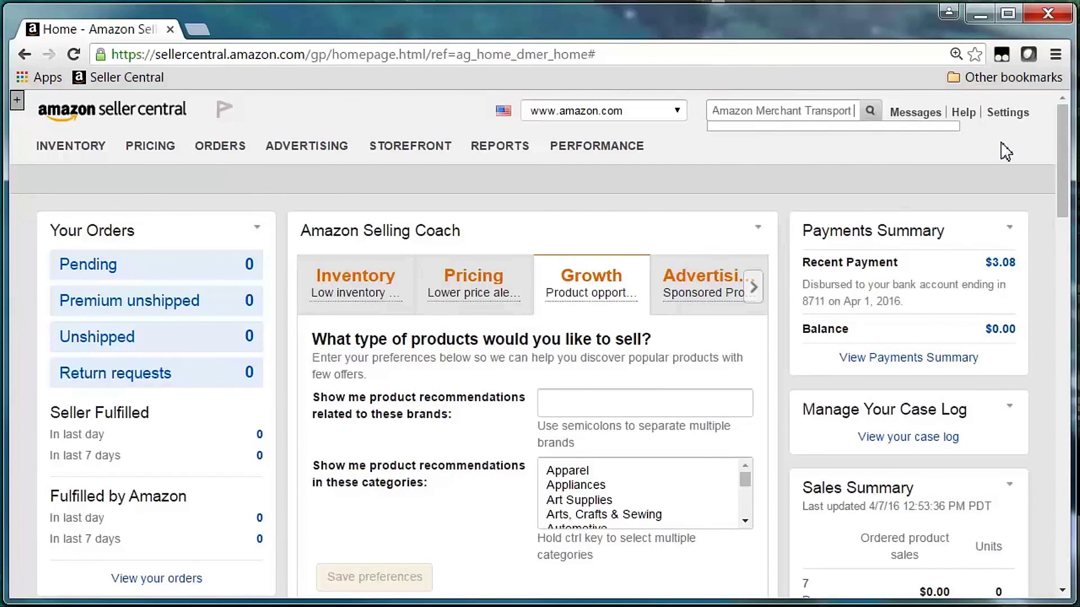